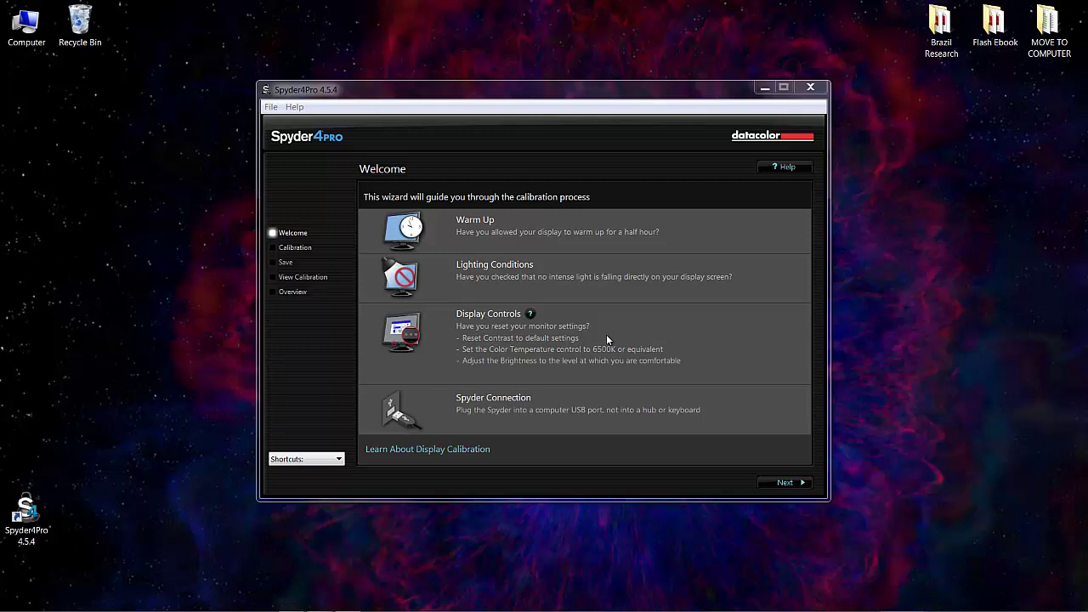
Step: Pass the welcome checklist, pick FullCAL, and advance to the Place the Sensor page
left_click(782, 482)
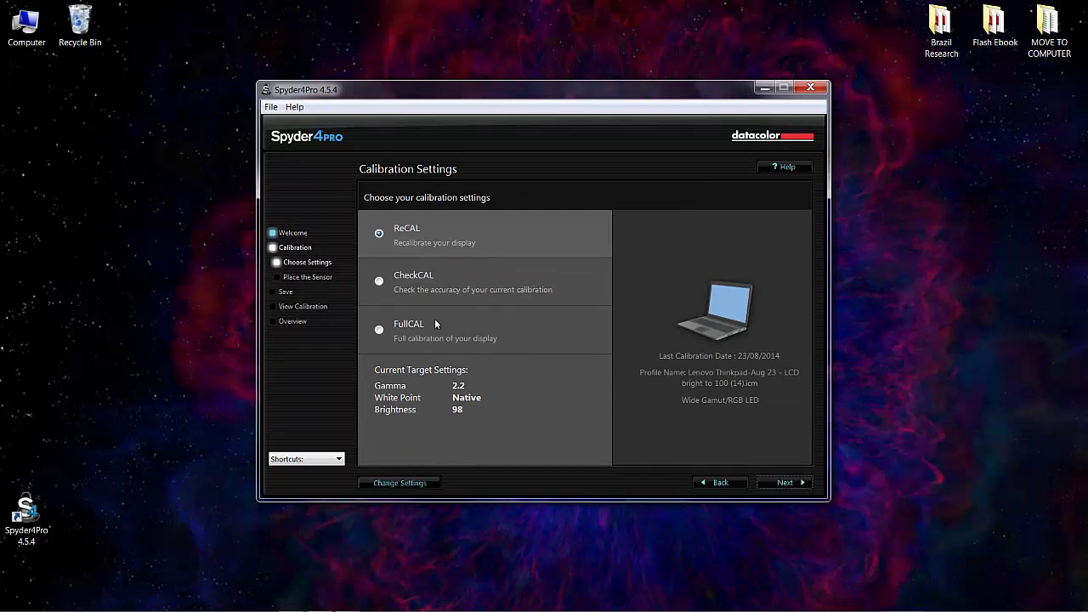
left_click(380, 331)
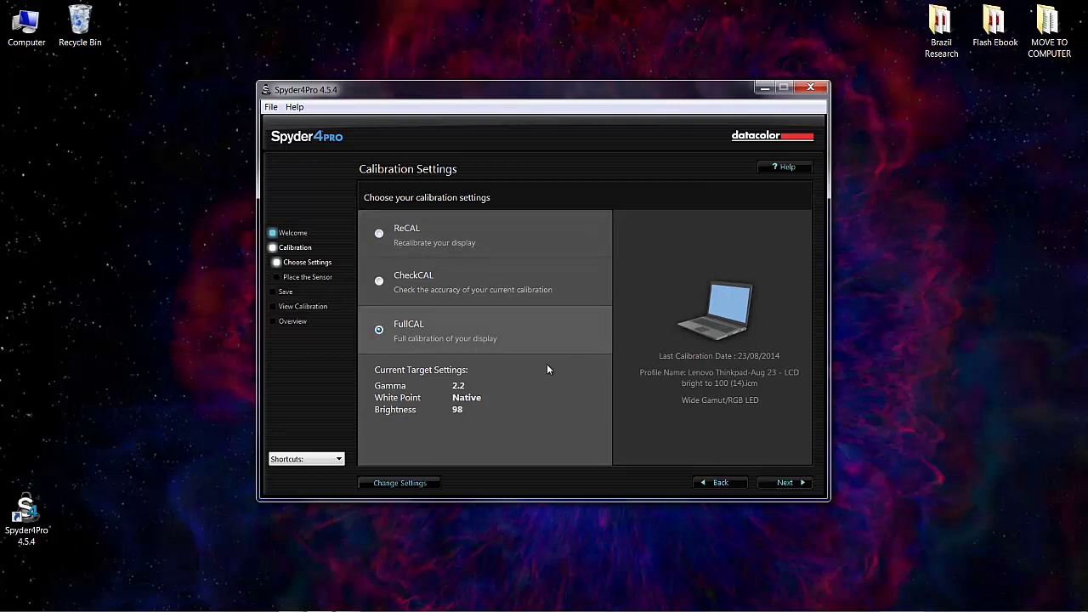
left_click(776, 481)
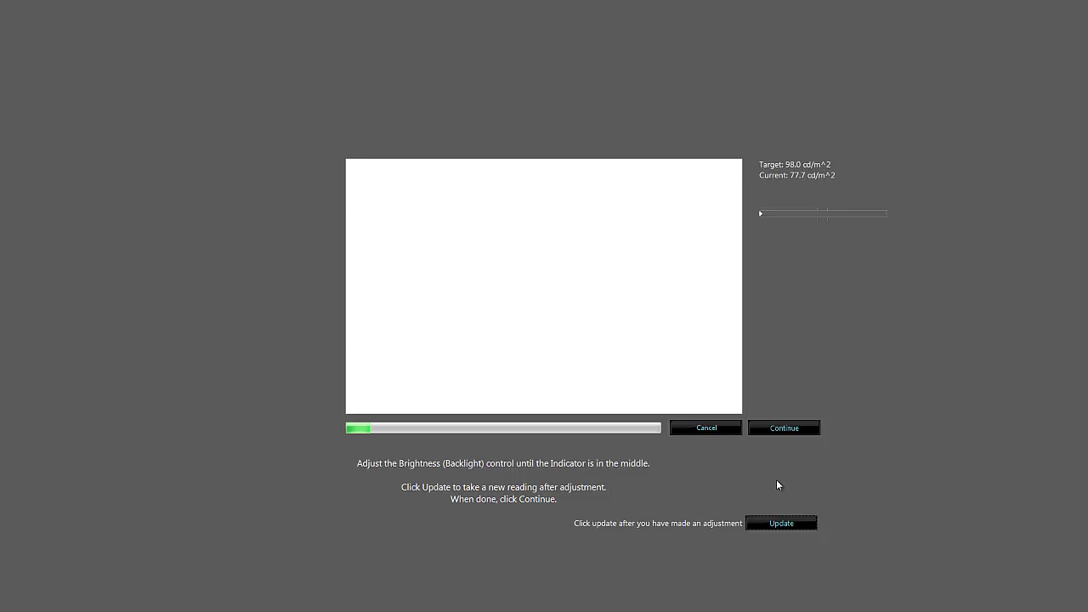
Step: Raise the backlight two steps and lower it one, re-measuring until luminance reads 97.0 cd/m^2
key("XF86MonBrightnessUp")
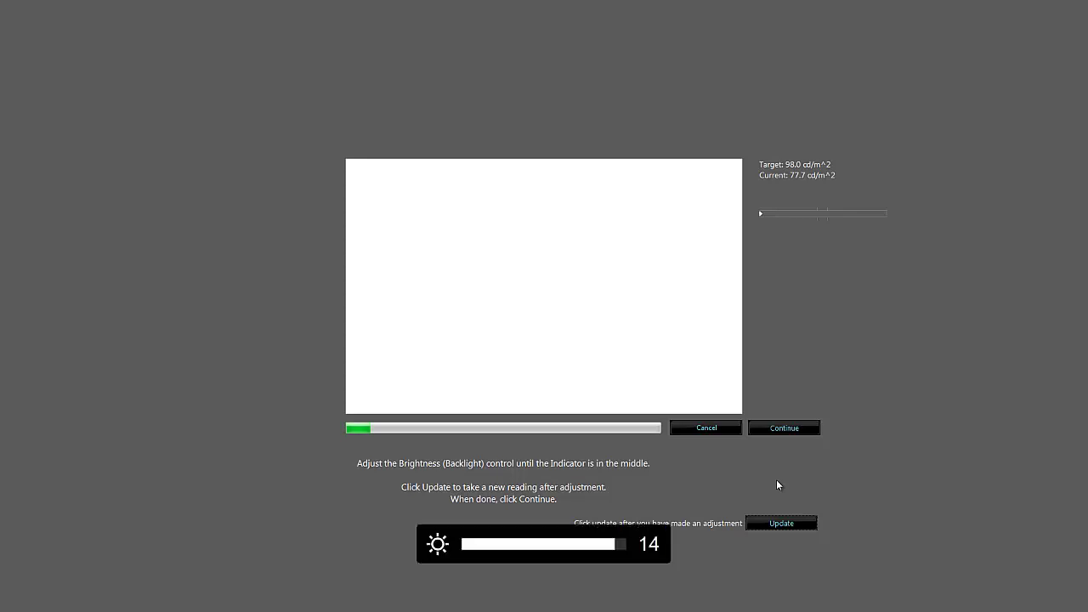
key("XF86MonBrightnessUp")
left_click(778, 522)
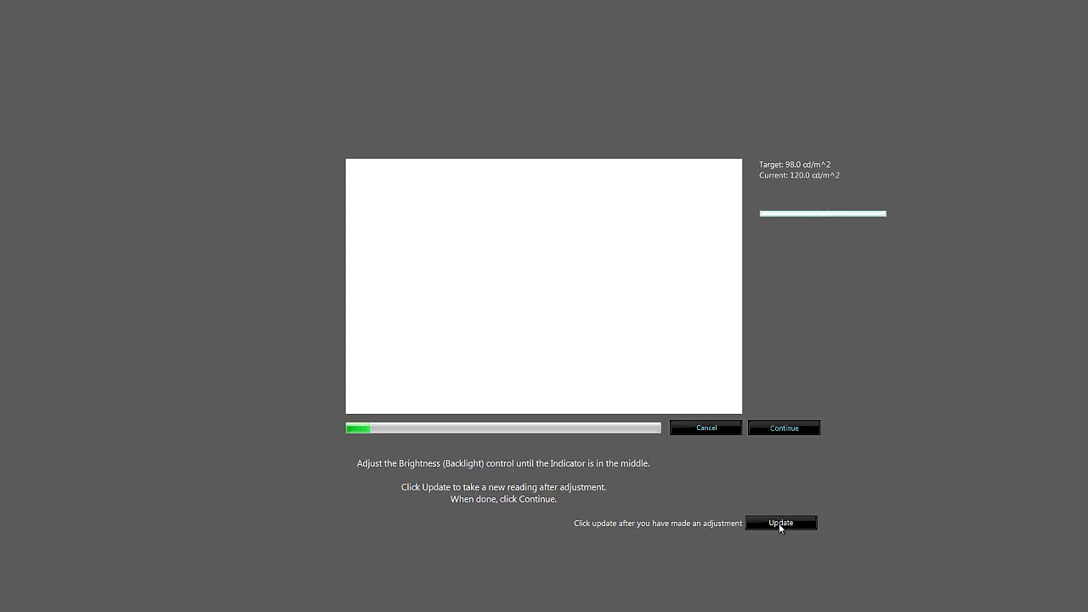
key("XF86MonBrightnessDown")
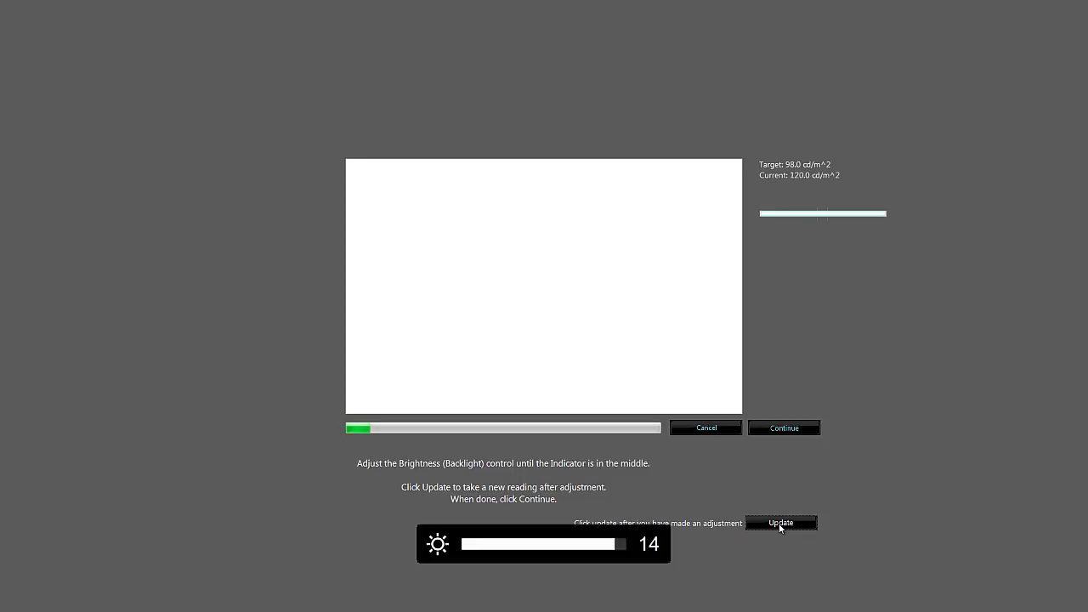
left_click(779, 525)
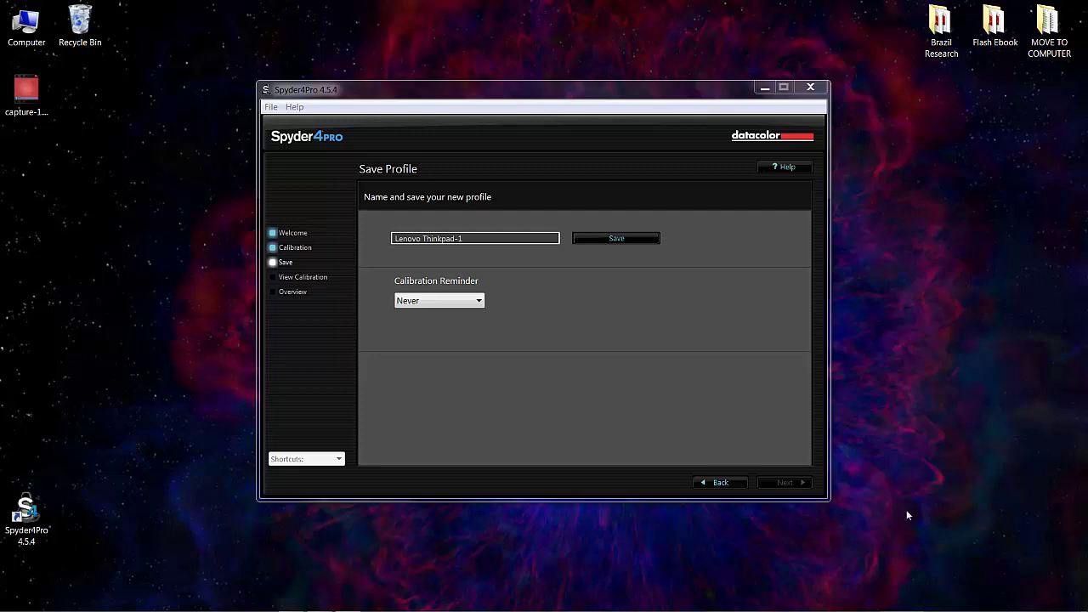
Step: Extend the profile name with '- August 25, 2014 - brightness97' and save it
left_click(488, 239)
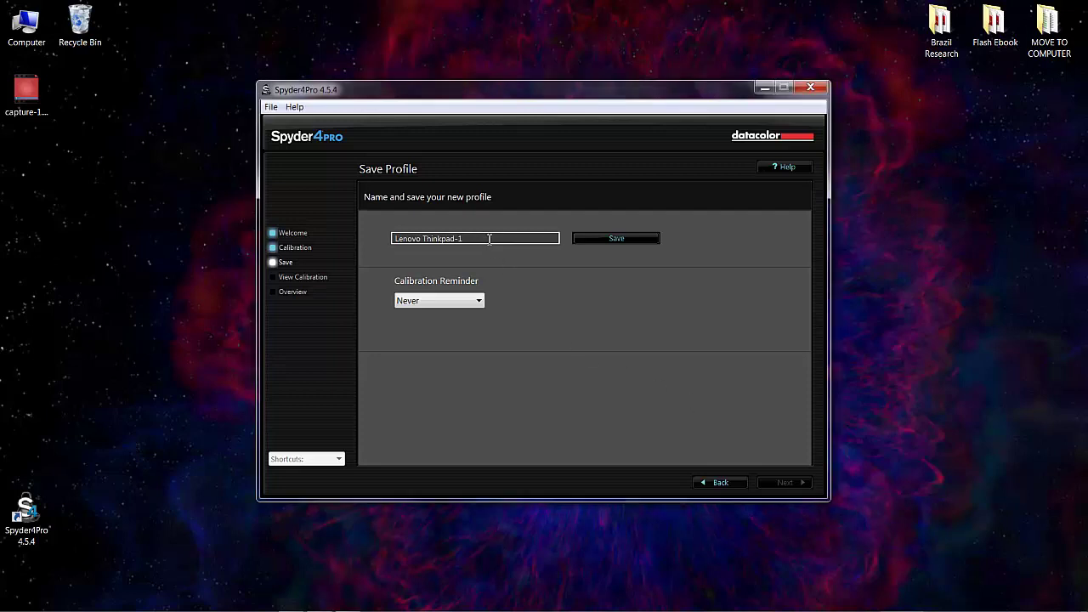
type("-")
key("BackSpace")
key("BackSpace")
type("- ")
type("August")
type(" 25")
type(", 21")
type("014")
type(" - ")
type("brightnes")
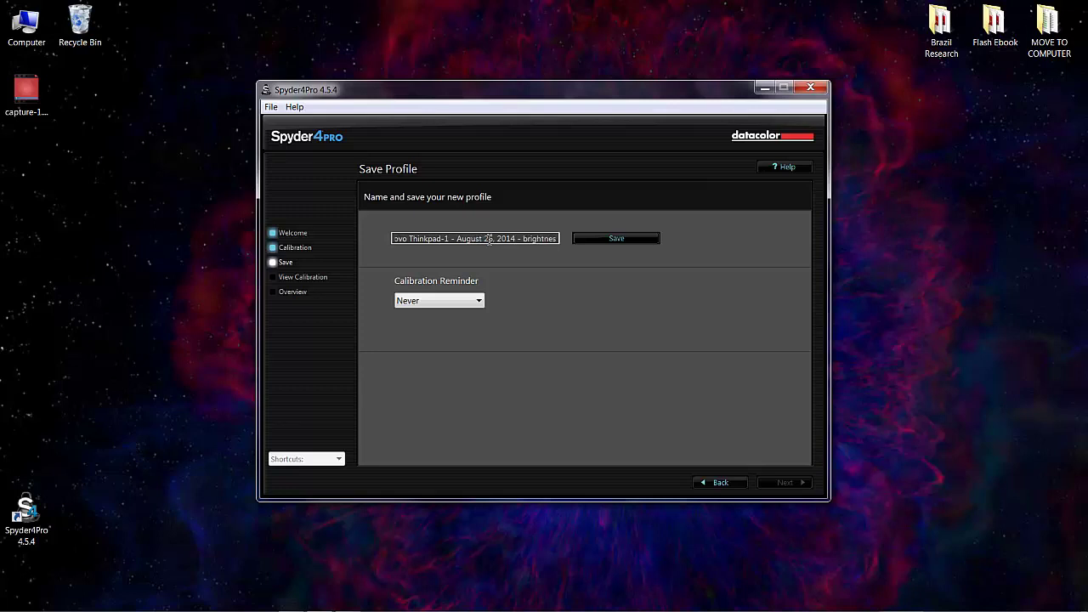
type("s")
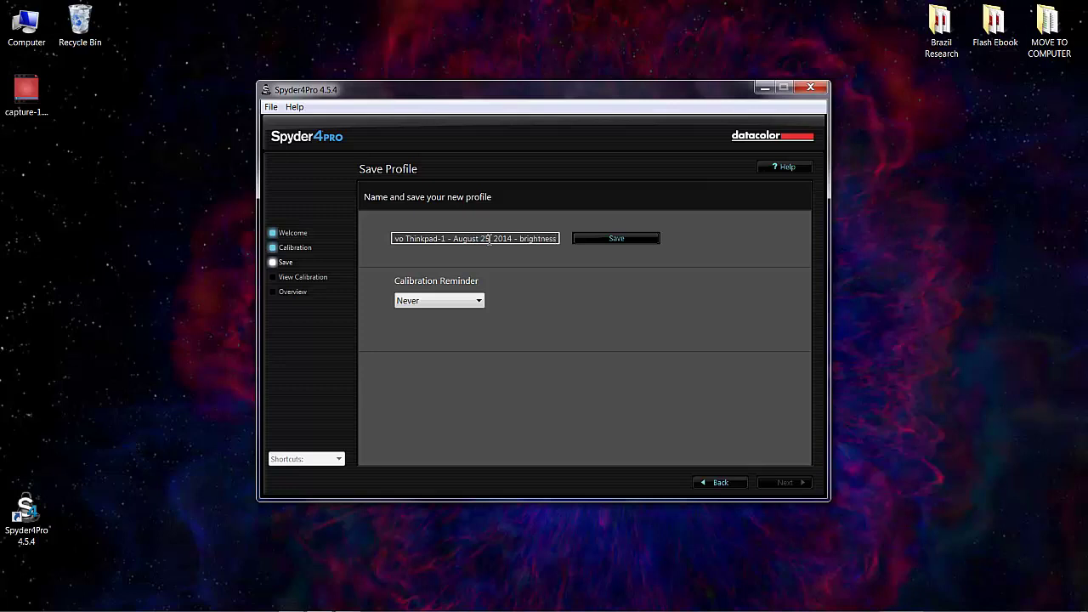
type("97")
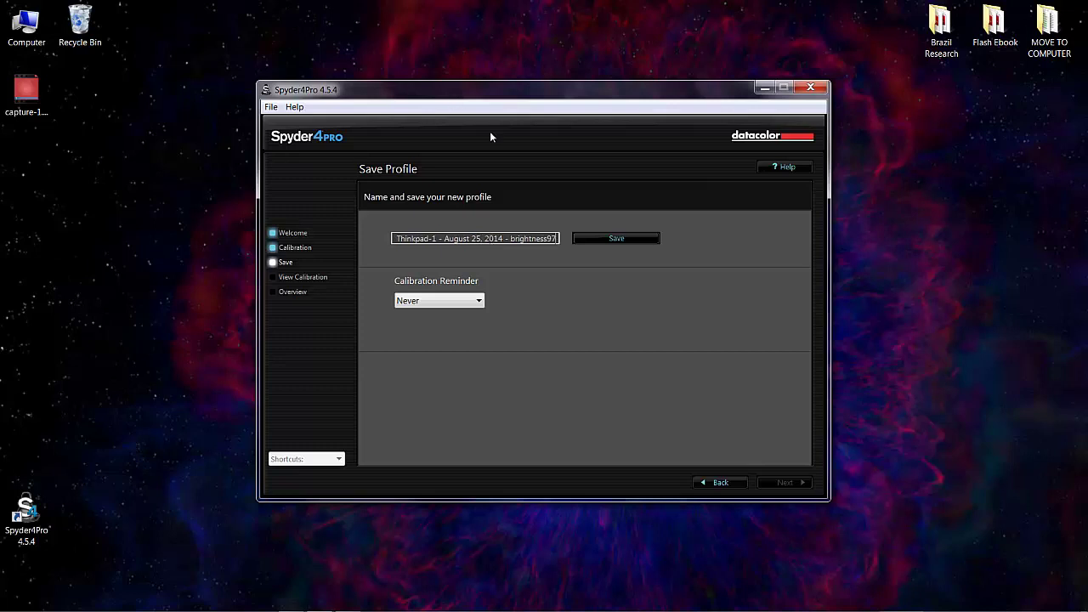
left_click(619, 242)
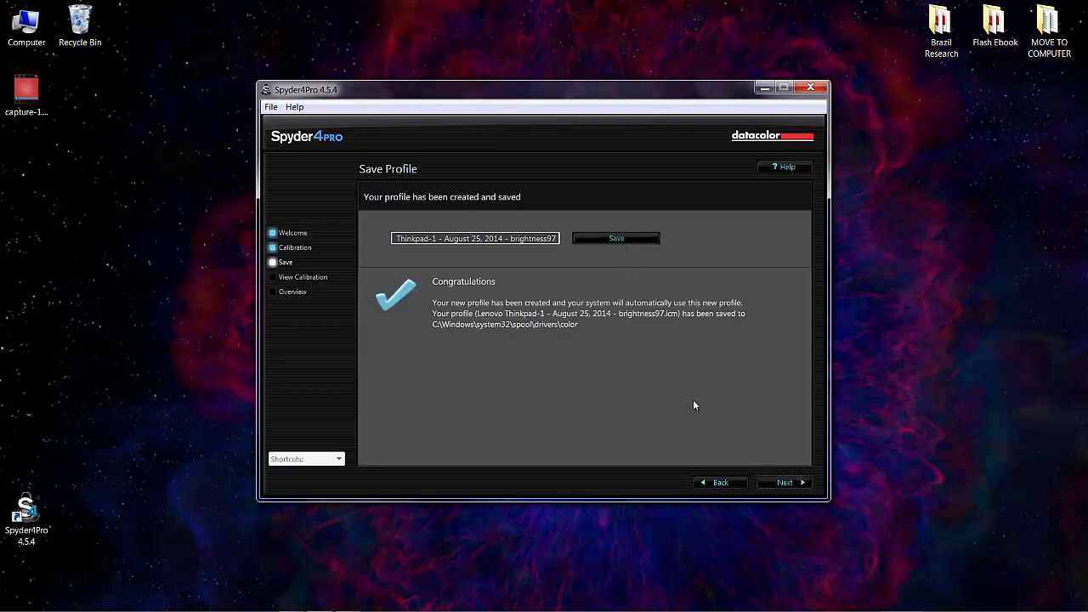
Step: Switch the sample photos between uncalibrated and calibrated views, ending calibrated, then continue to Profile Overview
left_click(784, 482)
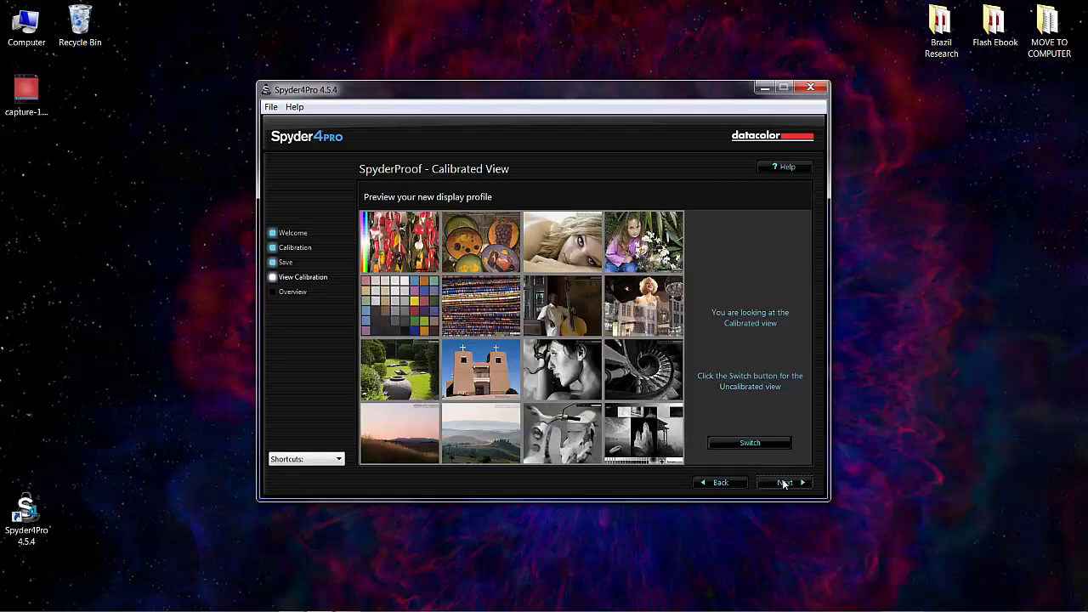
left_click(764, 445)
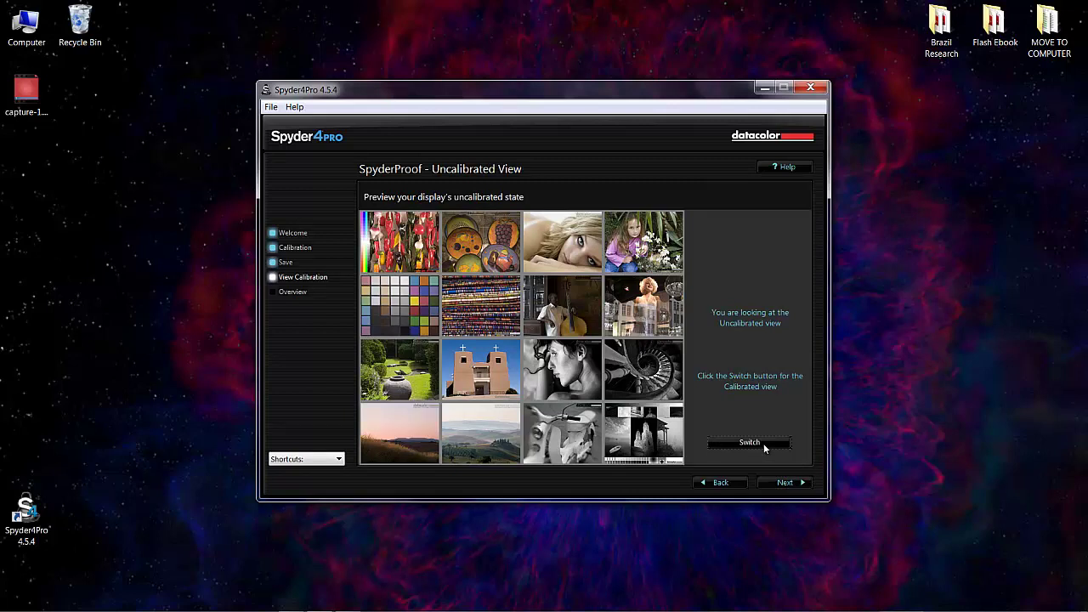
left_click(763, 442)
left_click(763, 443)
left_click(763, 443)
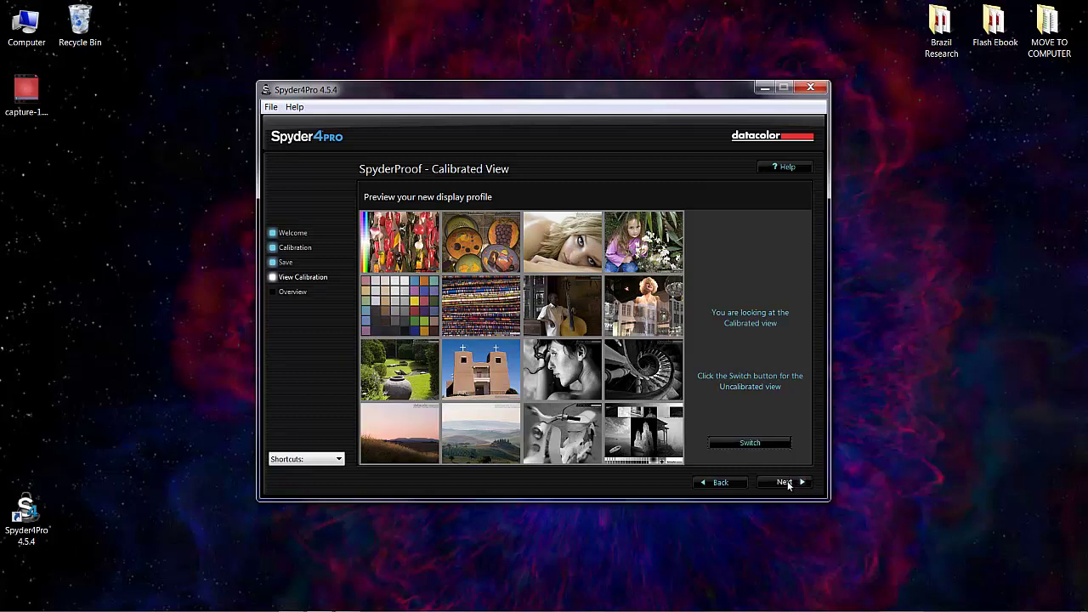
left_click(783, 482)
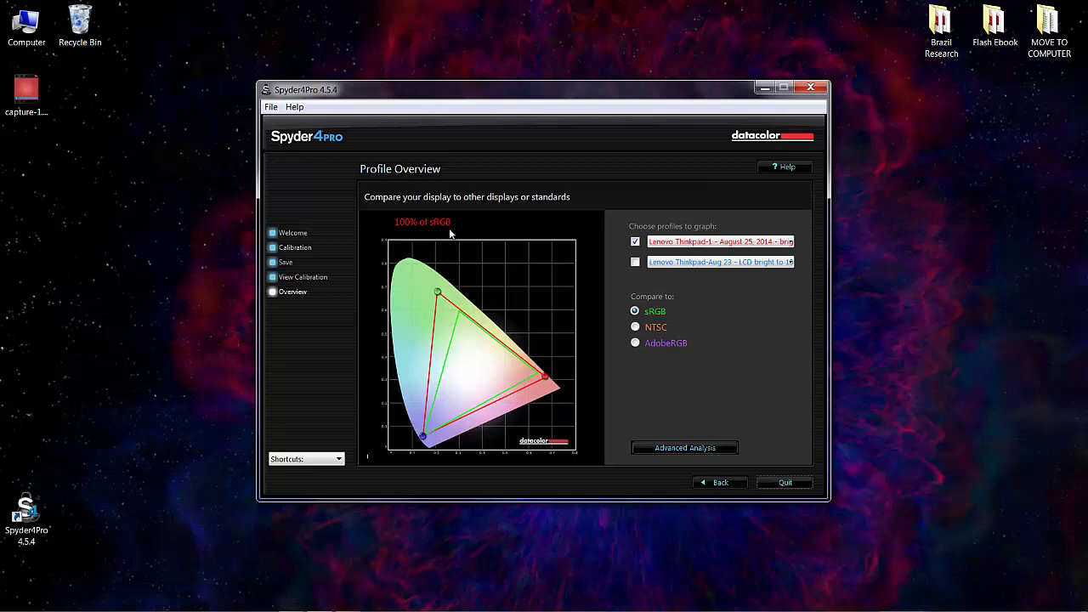
Step: Set Compare to AdobeRGB so the Lenovo Thinkpad-1 gamut graph shows 97% coverage
left_click(636, 345)
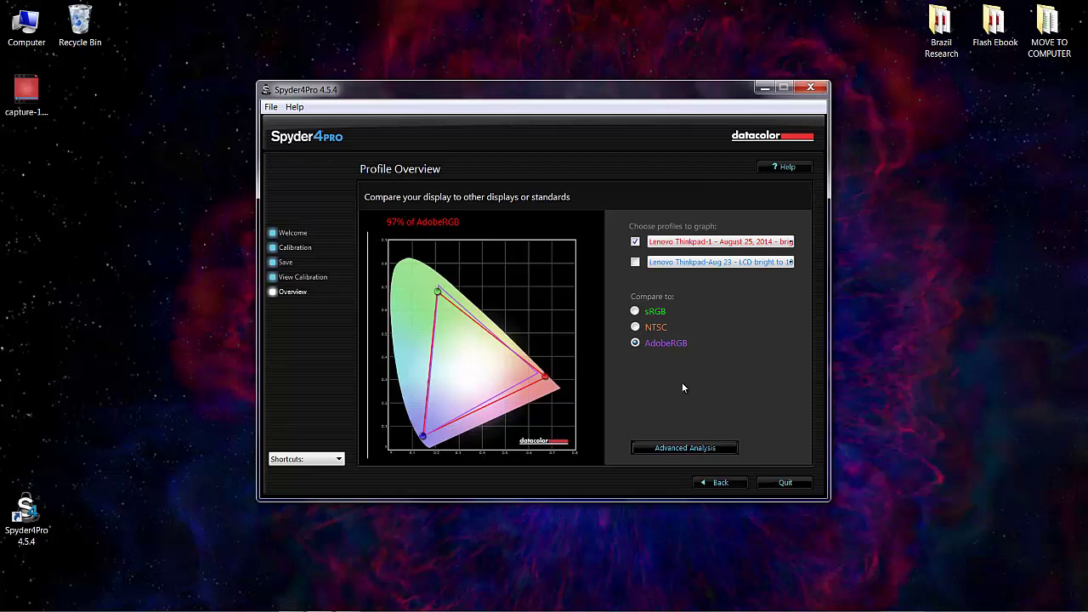
Step: Quit Spyder4Pro, leaving the Windows desktop showing
left_click(786, 482)
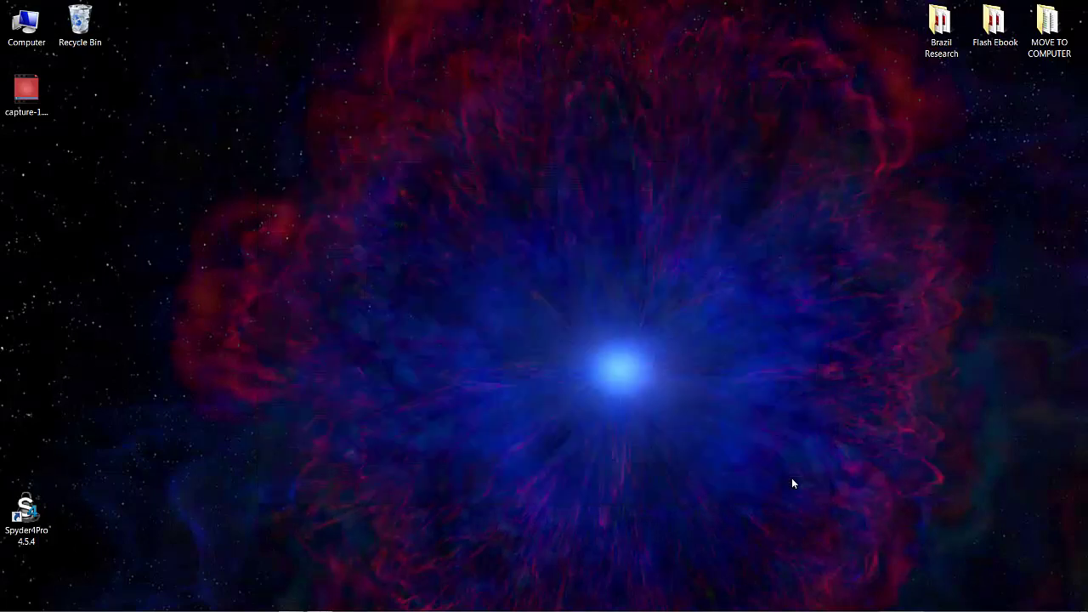